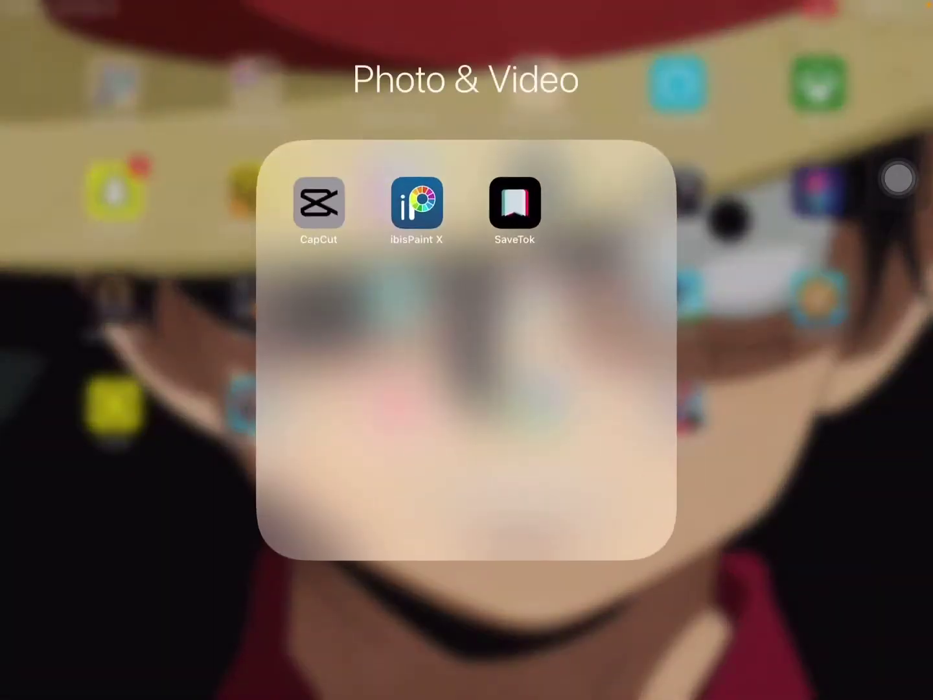
Launch CapCut from the Photo & Video folder on the Home Screen
click(318, 203)
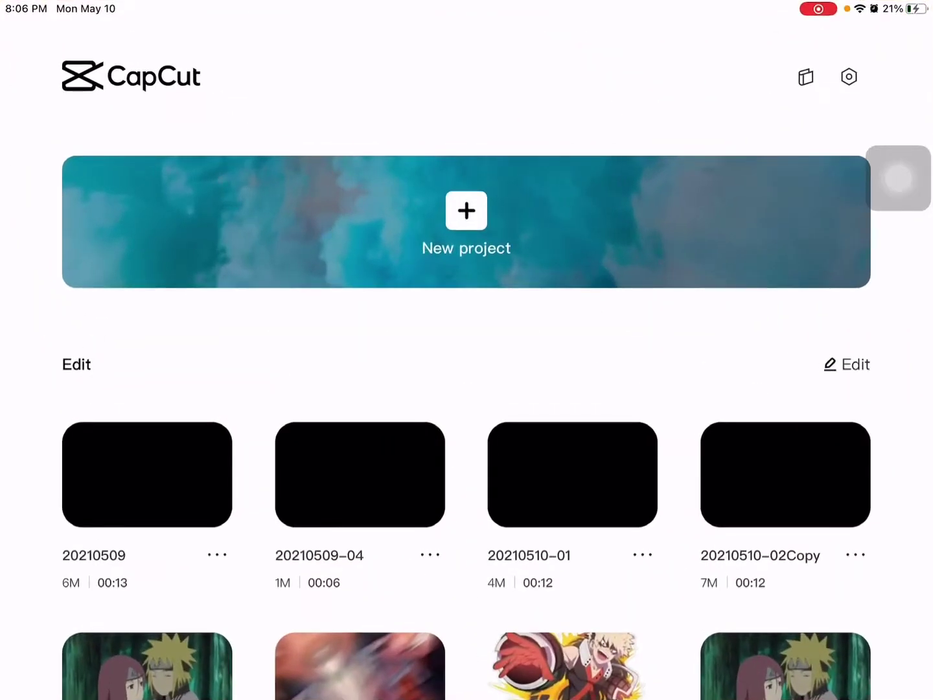
scroll(467, 552, down, 2)
scroll(466, 552, up, 2)
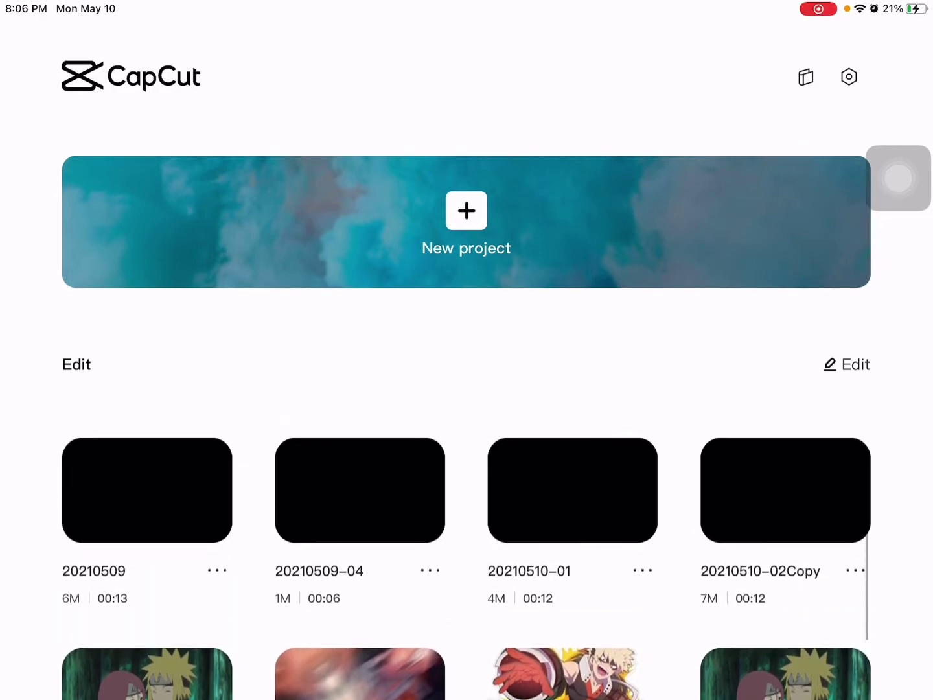
scroll(467, 554, up, 3)
scroll(467, 555, down, 5)
scroll(466, 554, up, 5)
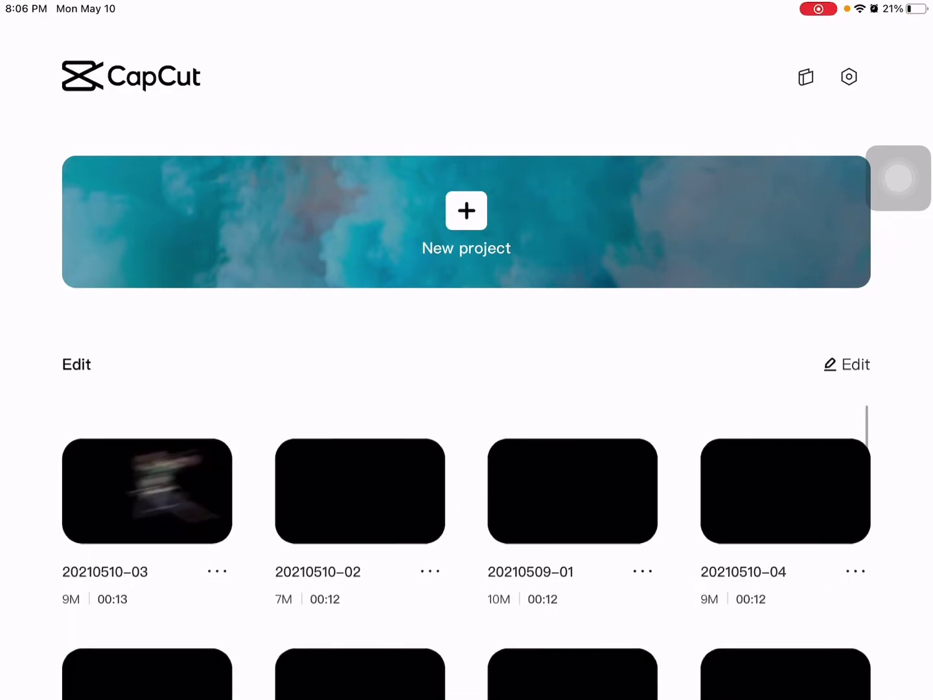
scroll(467, 554, down, 3)
scroll(466, 555, up, 3)
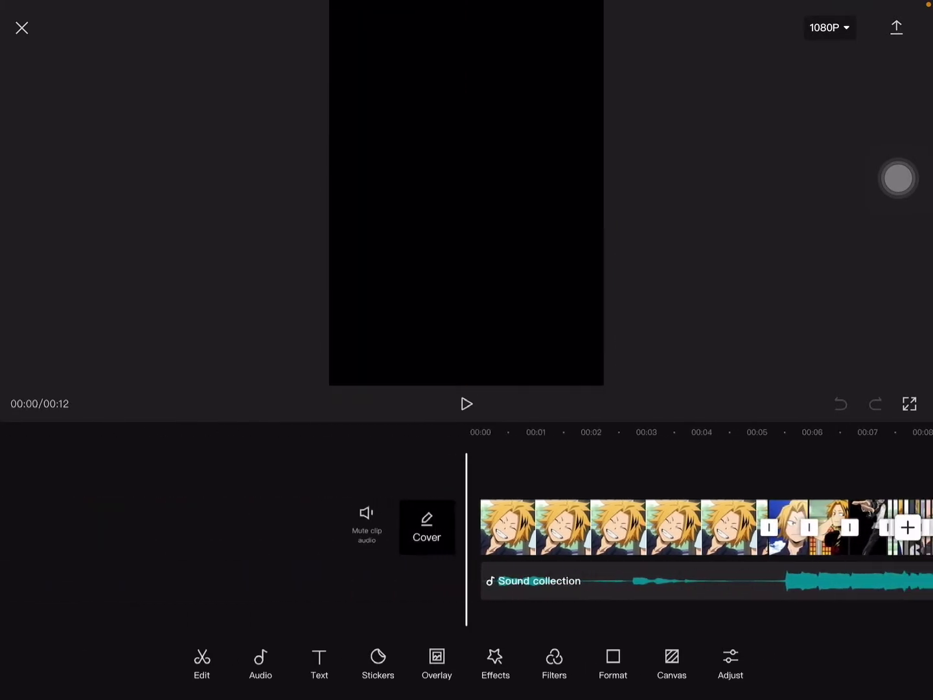
Choose 2K/4K resolution at 60 fps for export and move the playhead to about five seconds
click(830, 28)
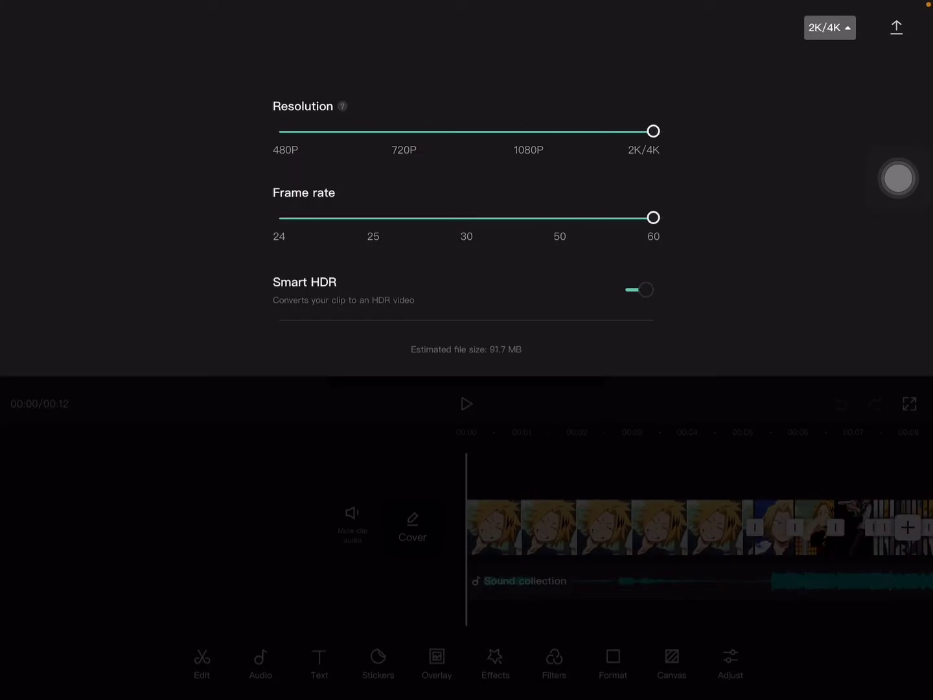
click(829, 27)
drag(656, 525, 363, 525)
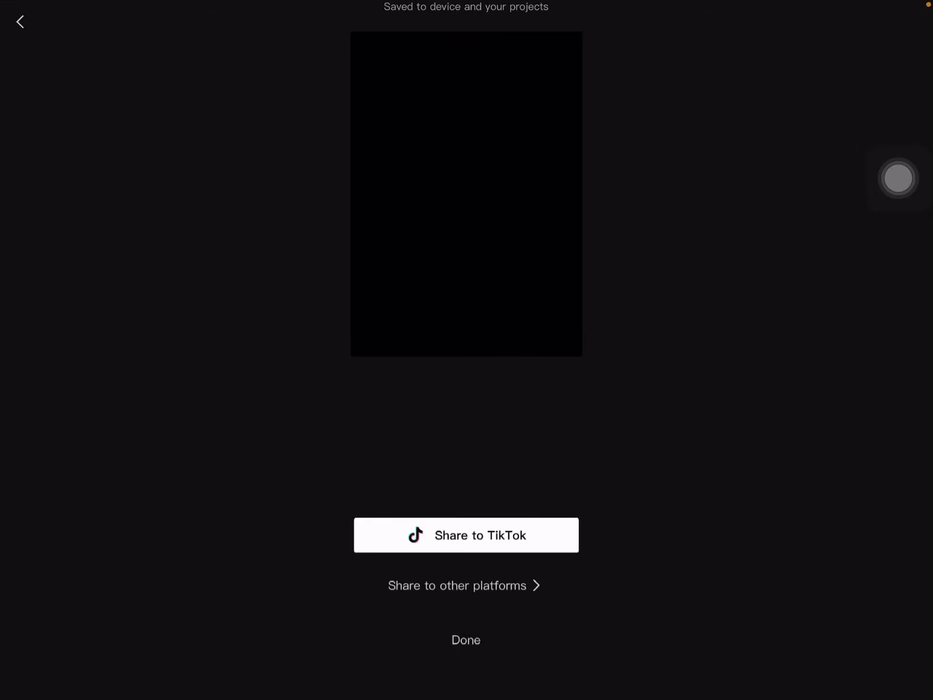
Bring up the iOS share sheet for the exported video and scroll to its actions
click(464, 584)
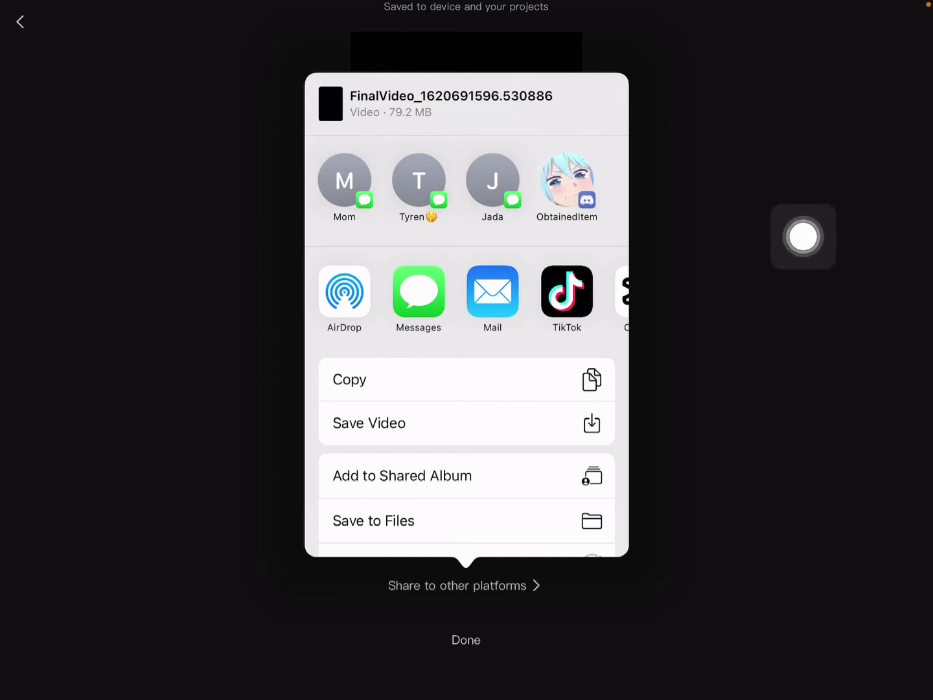
mouse_move(899, 177)
mouse_down()
mouse_move(899, 344)
mouse_move(813, 344)
mouse_move(398, 383)
mouse_move(400, 372)
mouse_move(320, 455)
mouse_move(340, 406)
mouse_move(642, 333)
mouse_move(897, 344)
mouse_up()
scroll(467, 328, down, 3)
In Edit Actions, remove Save Video from Favorites and then add it back
click(467, 521)
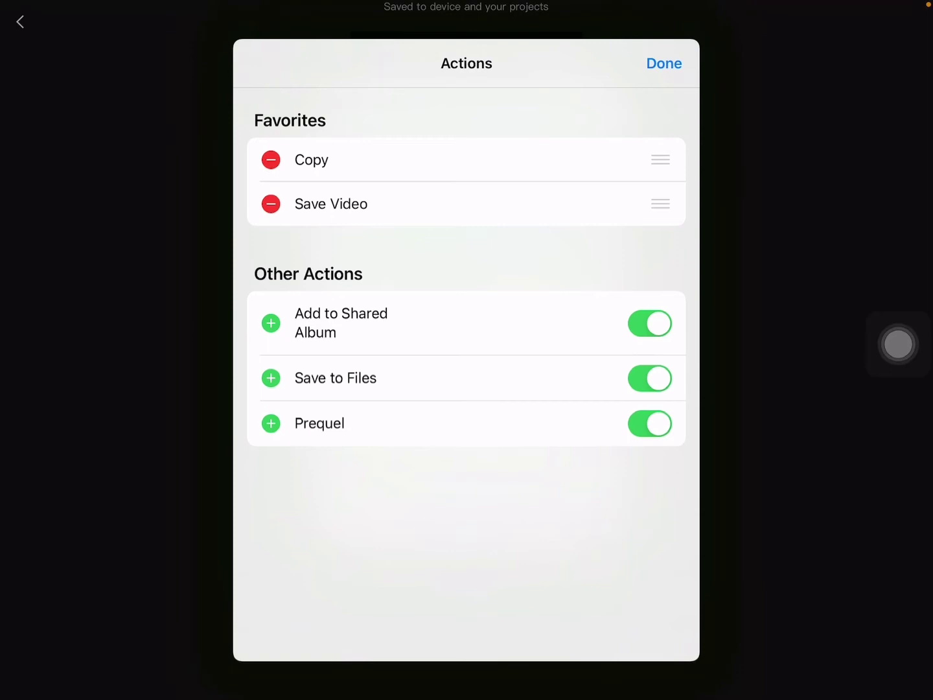
click(271, 204)
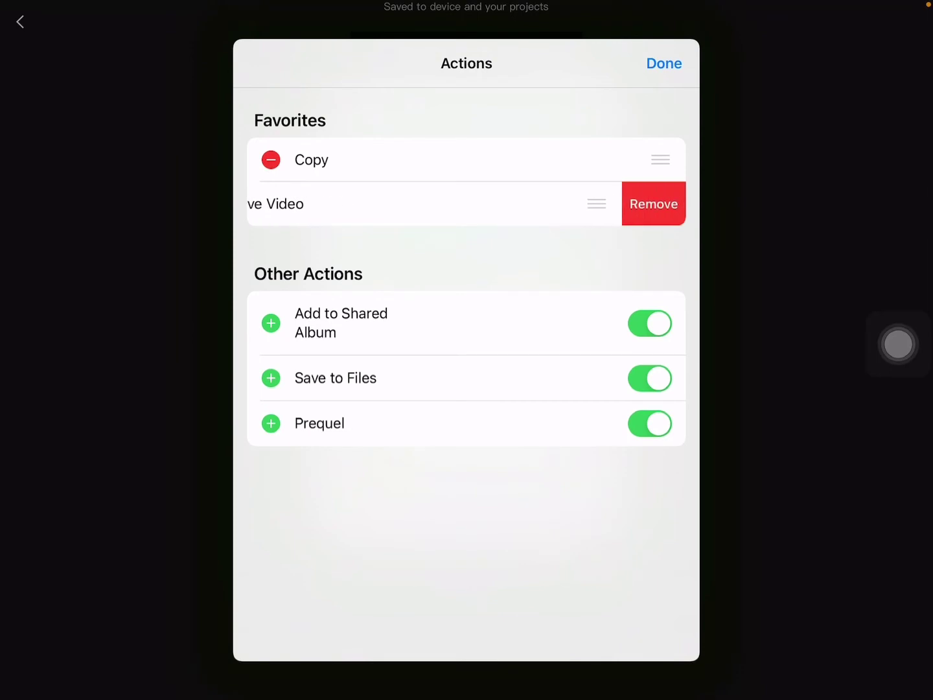
click(653, 203)
click(270, 269)
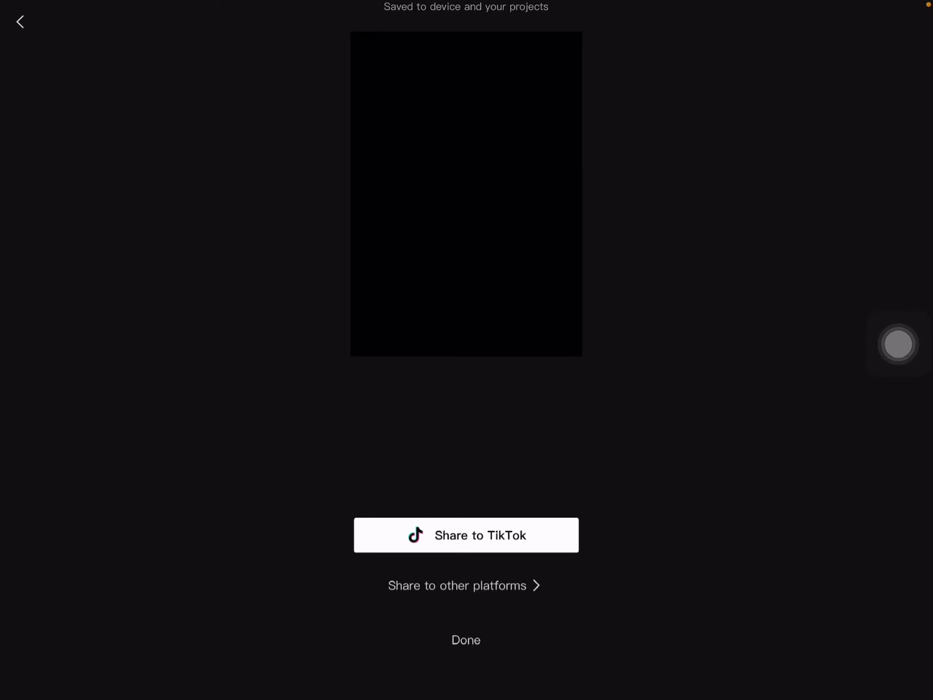
Leave CapCut for the first page of the iPad Home Screen
key(super+h)
key(super+h)
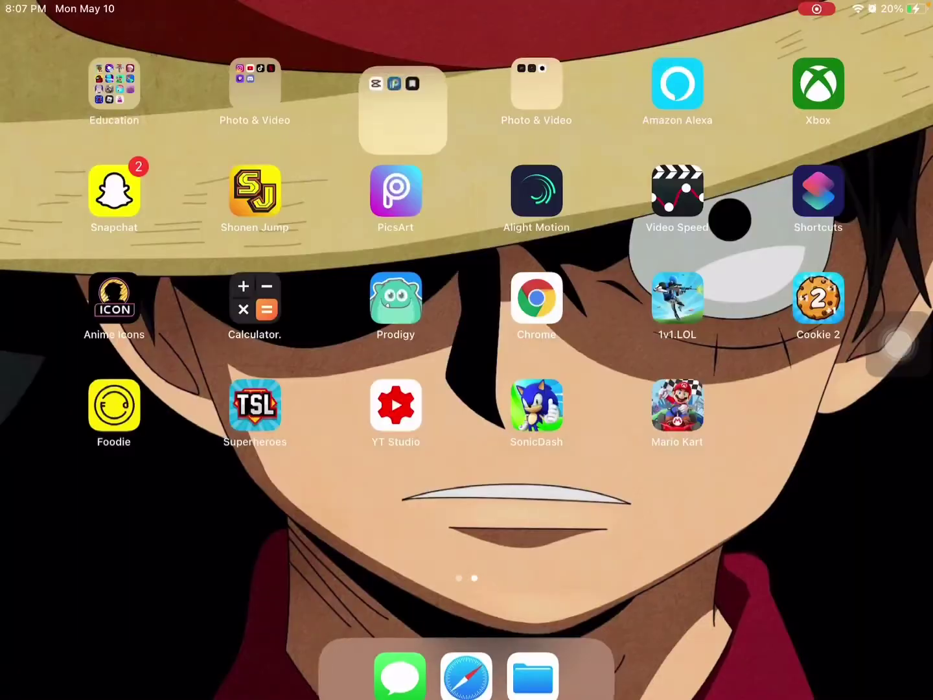
key(super+h)
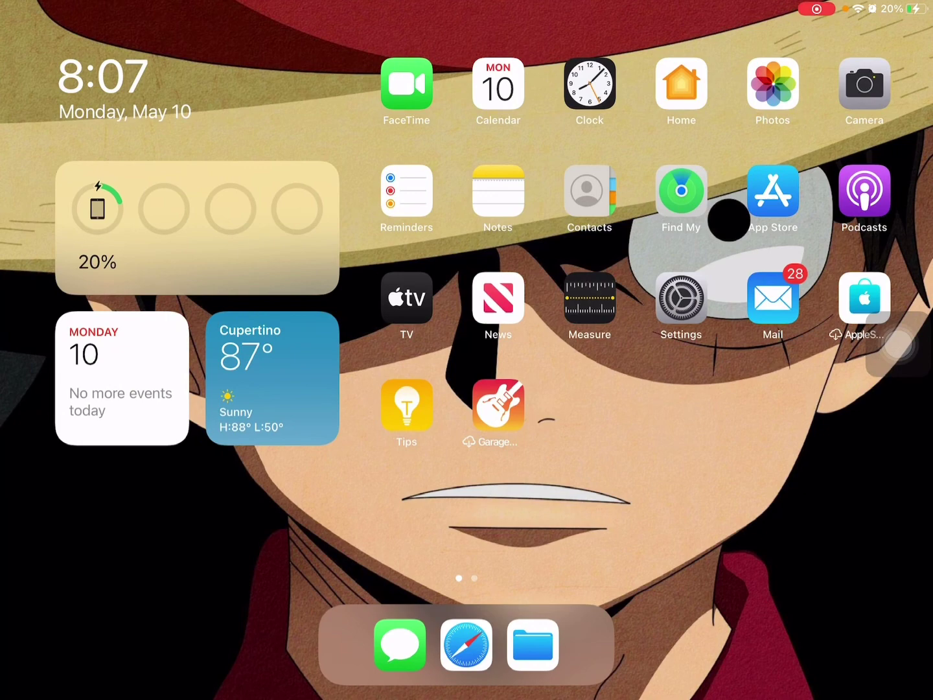
Play the newly saved anime edit in Photos with the volume raised
click(773, 84)
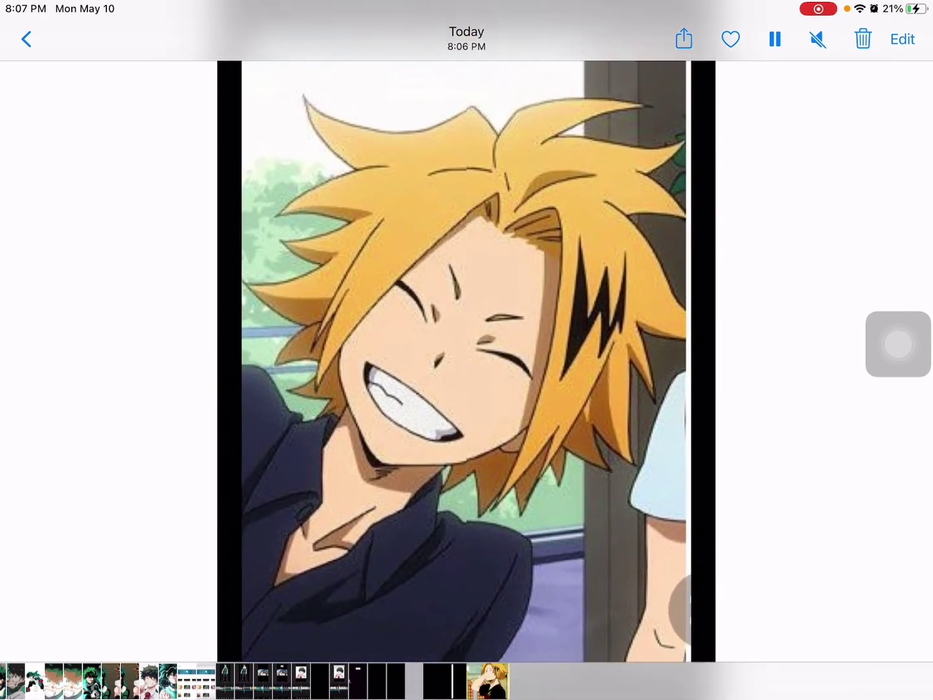
key(XF86AudioRaiseVolume)
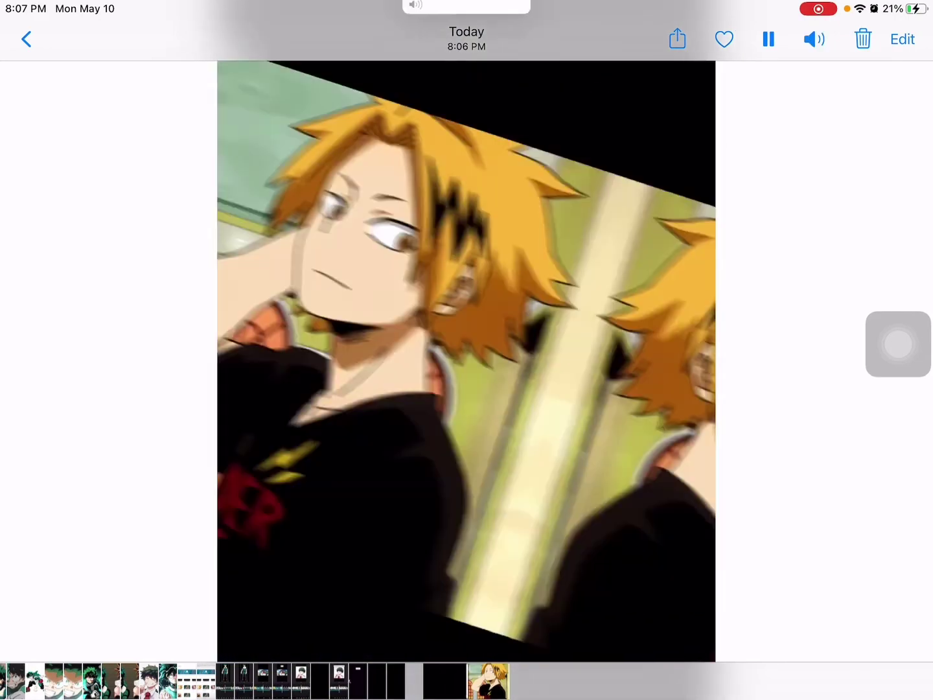